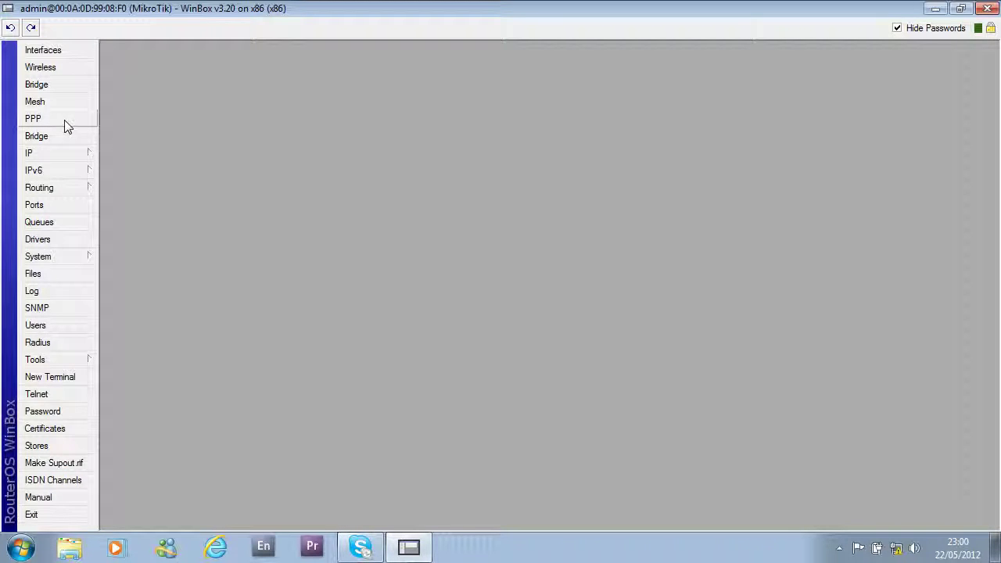
# - Open the PPP window and start a new PPPoE Client interface named pppoe-out1
pyautogui.click(66, 123)
pyautogui.moveTo(467, 158); pyautogui.dragTo(296, 88)
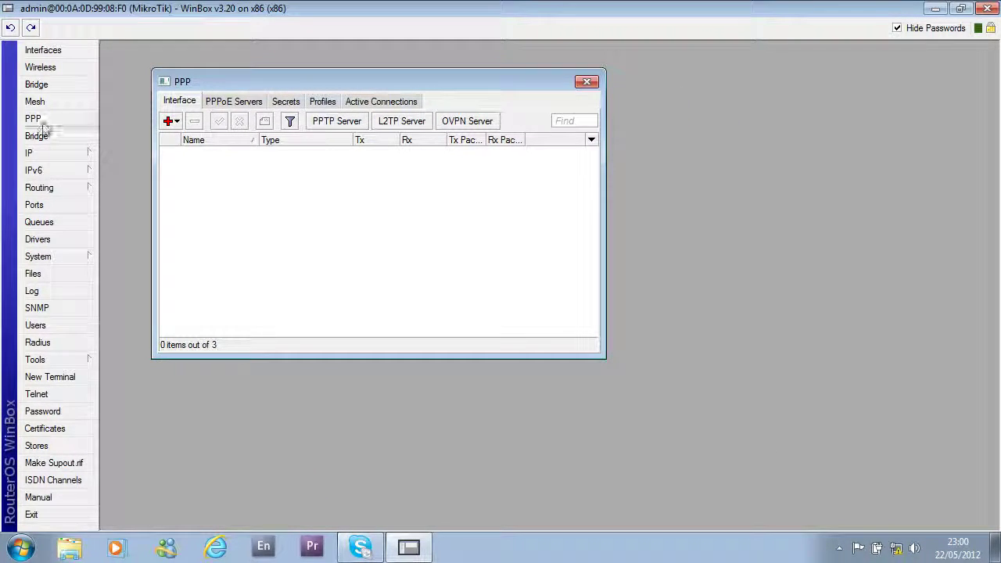
pyautogui.click(173, 123)
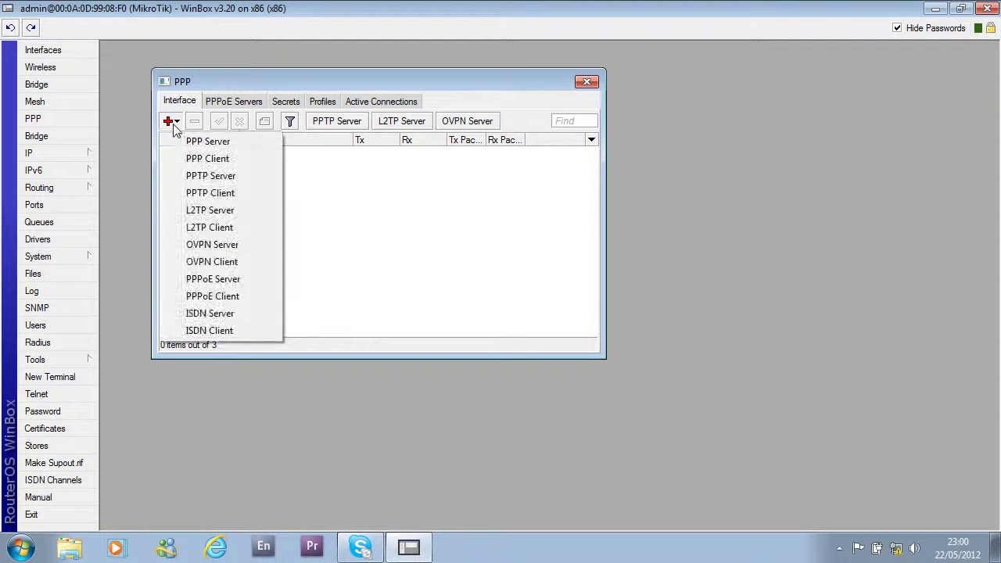
pyautogui.click(216, 298)
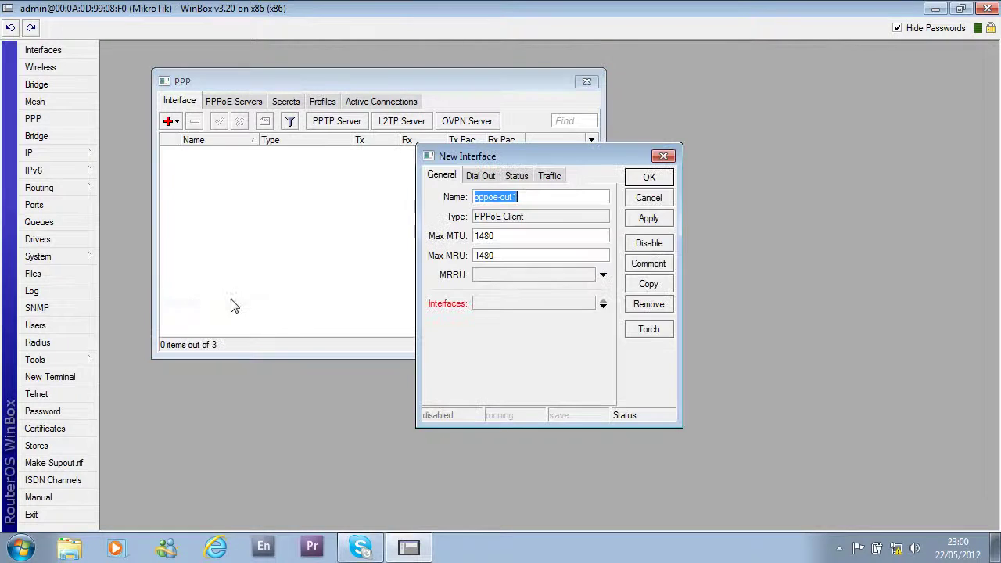
pyautogui.moveTo(522, 158); pyautogui.dragTo(473, 186)
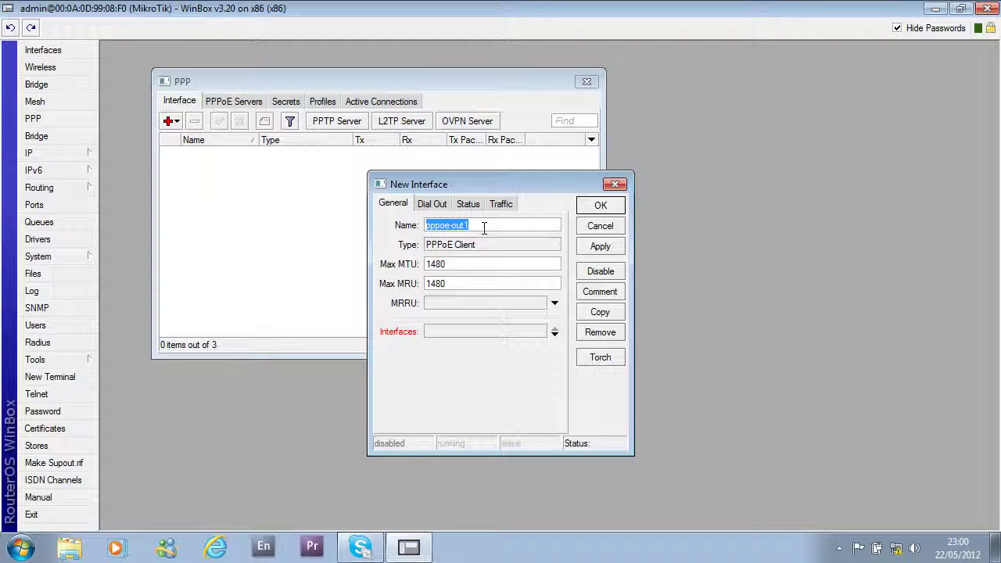
# - Name the PPPoE client 'speedy' and bind it to the Internet interface
pyautogui.write('speedy')
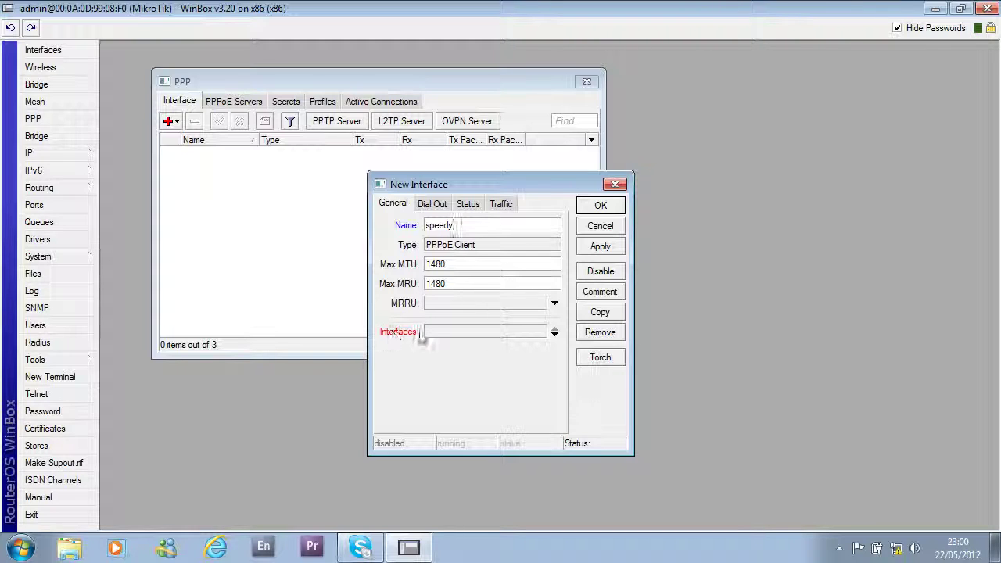
pyautogui.click(471, 336)
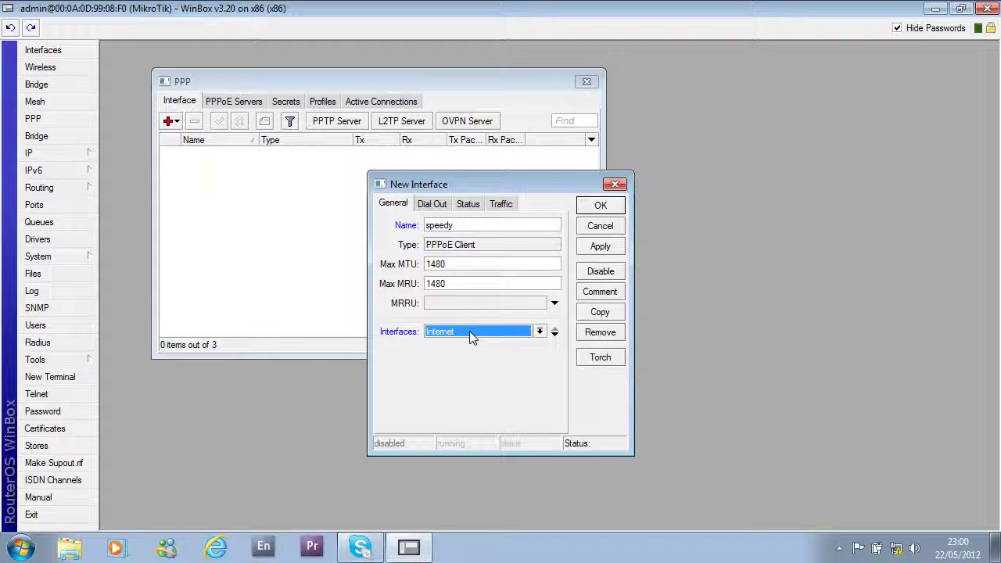
pyautogui.click(540, 331)
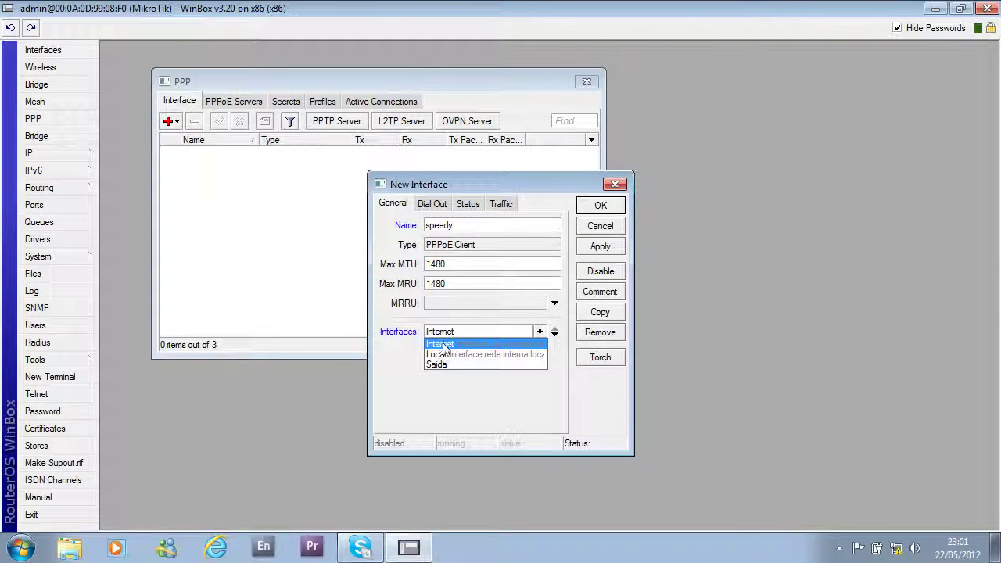
pyautogui.click(443, 345)
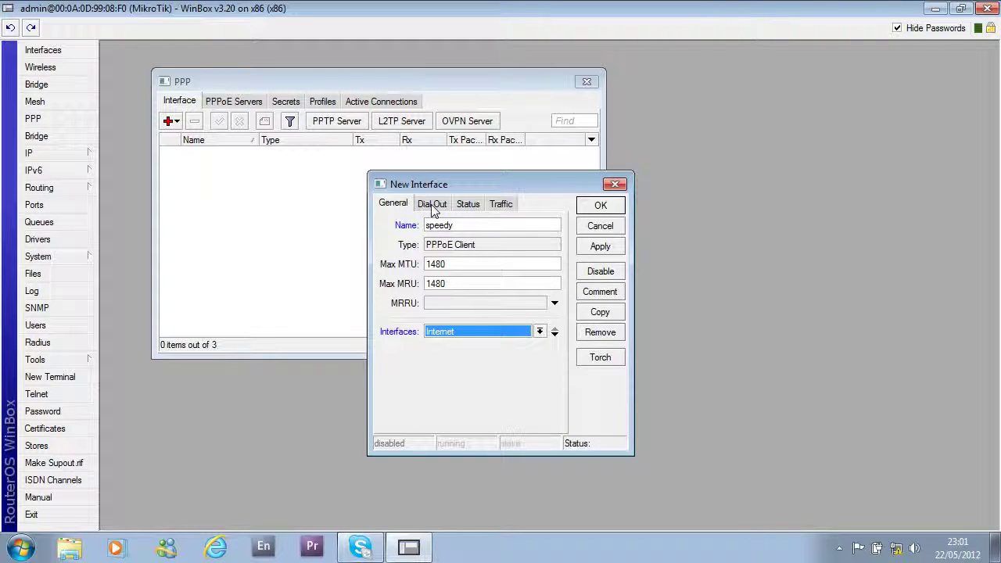
# - On Dial Out, enter the provider username and password, tick Use Peer DNS, and apply speedy
pyautogui.click(434, 207)
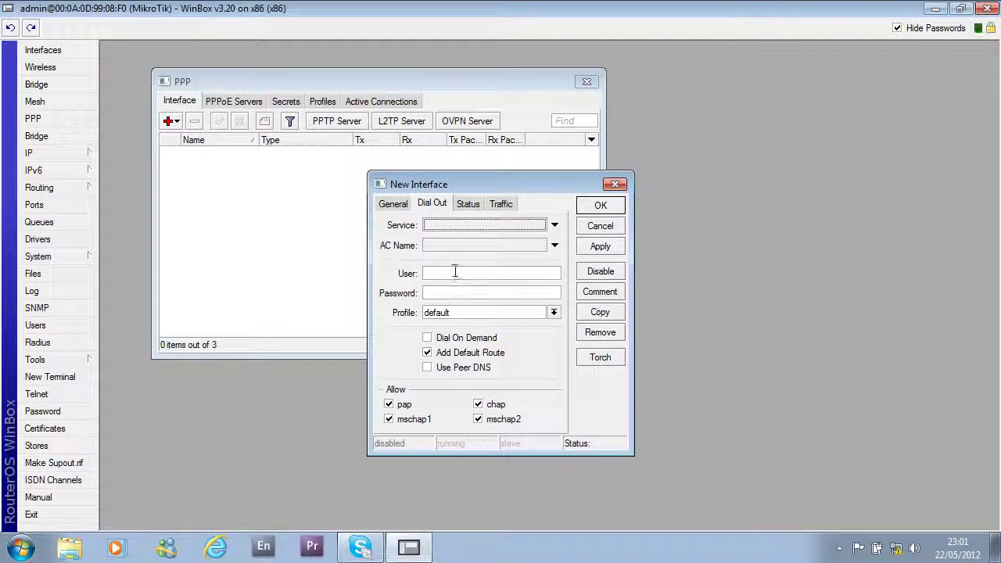
pyautogui.click(448, 272)
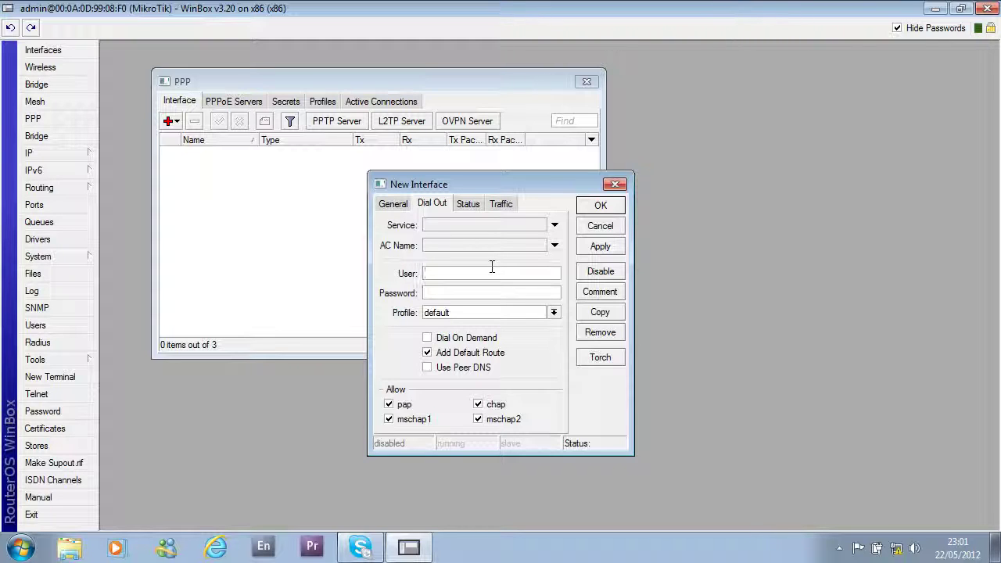
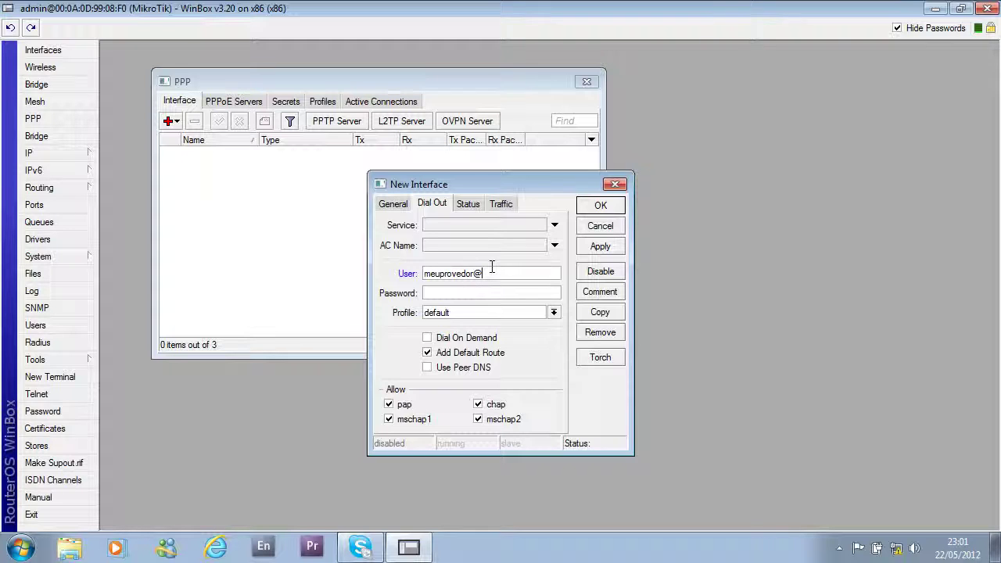
pyautogui.press('Tab')
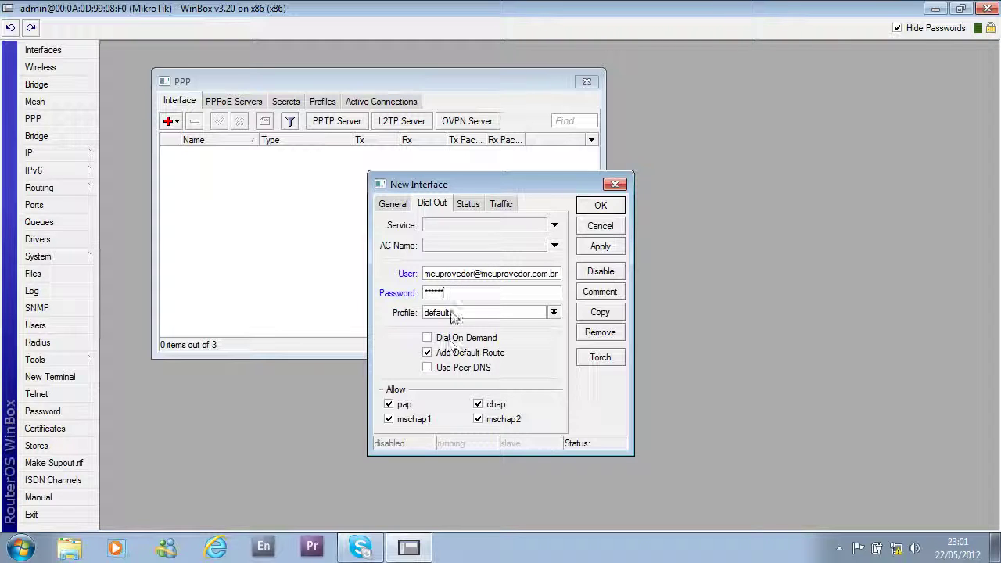
pyautogui.click(427, 368)
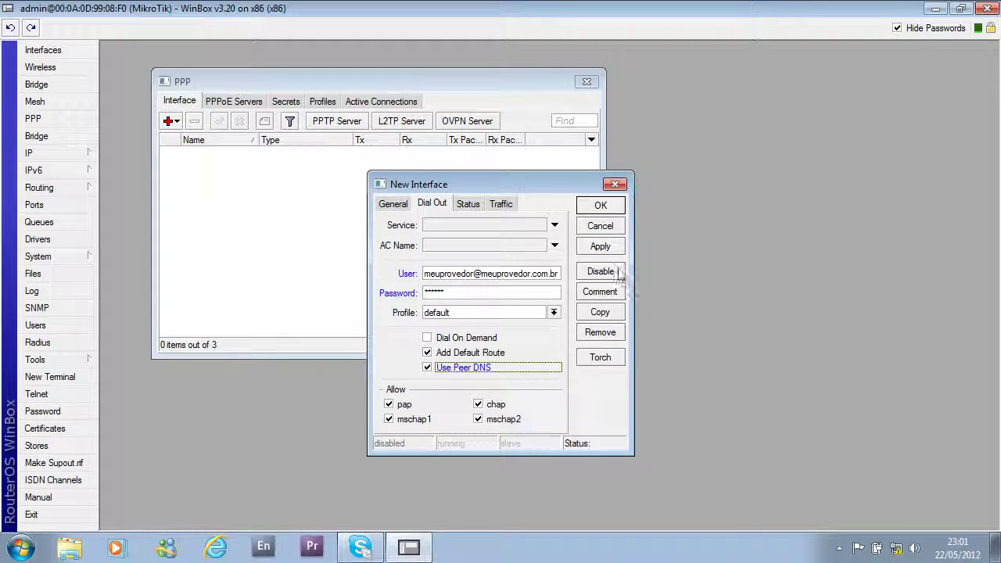
pyautogui.click(600, 247)
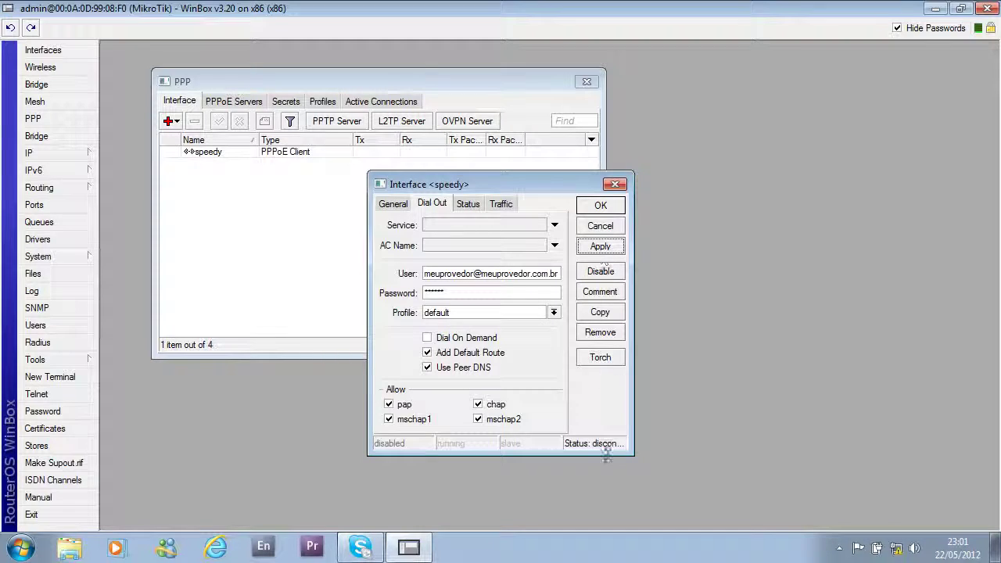
# - Enlarge speedy's settings dialog and select the stored username and password values
pyautogui.moveTo(632, 454); pyautogui.dragTo(693, 493)
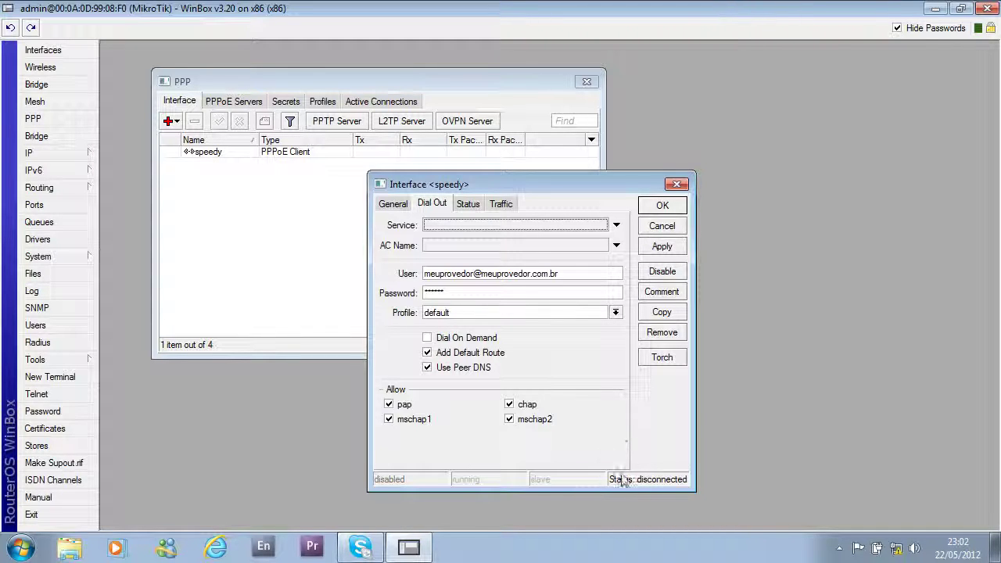
pyautogui.moveTo(580, 280); pyautogui.dragTo(395, 307)
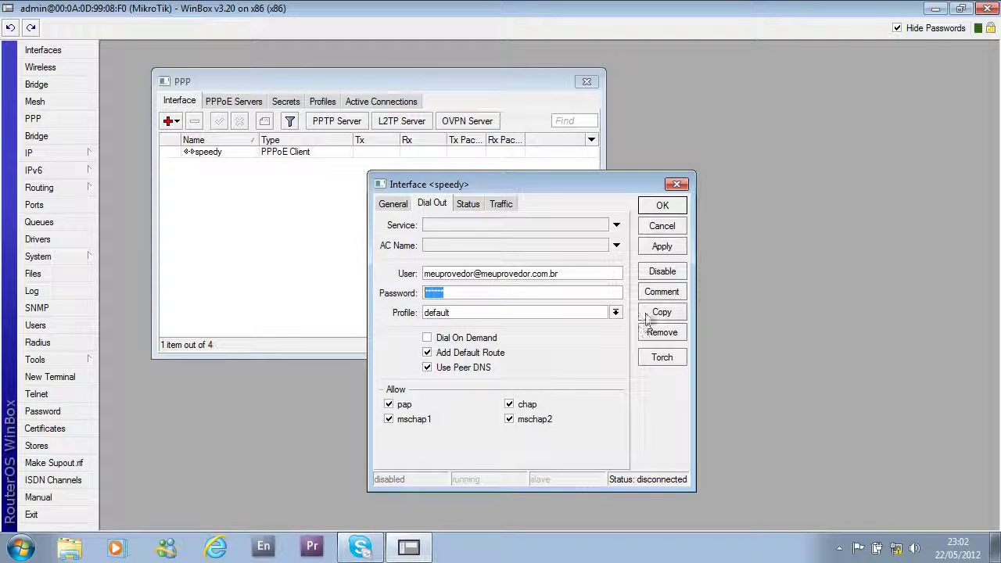
pyautogui.moveTo(504, 186); pyautogui.dragTo(498, 191)
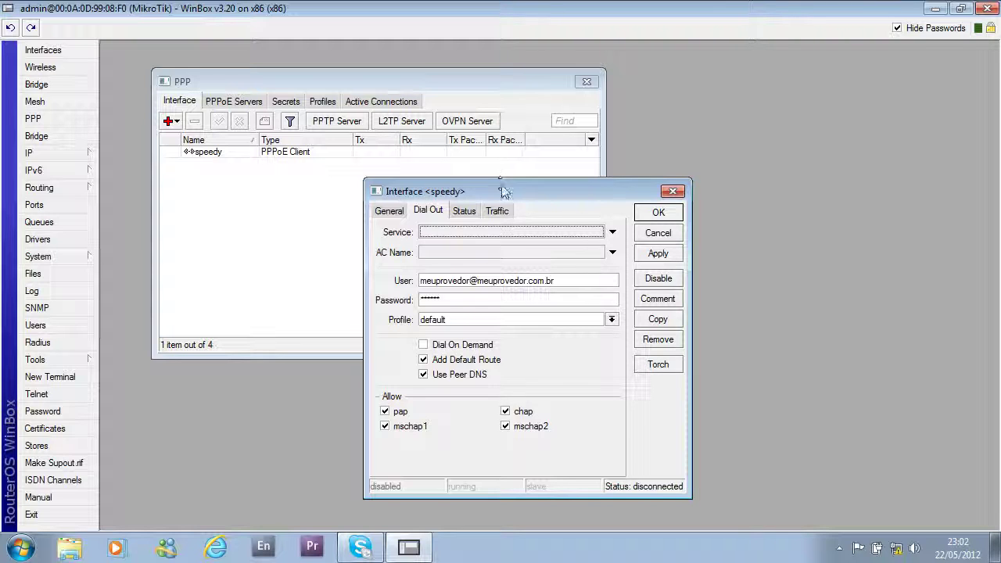
pyautogui.moveTo(509, 194); pyautogui.dragTo(504, 179)
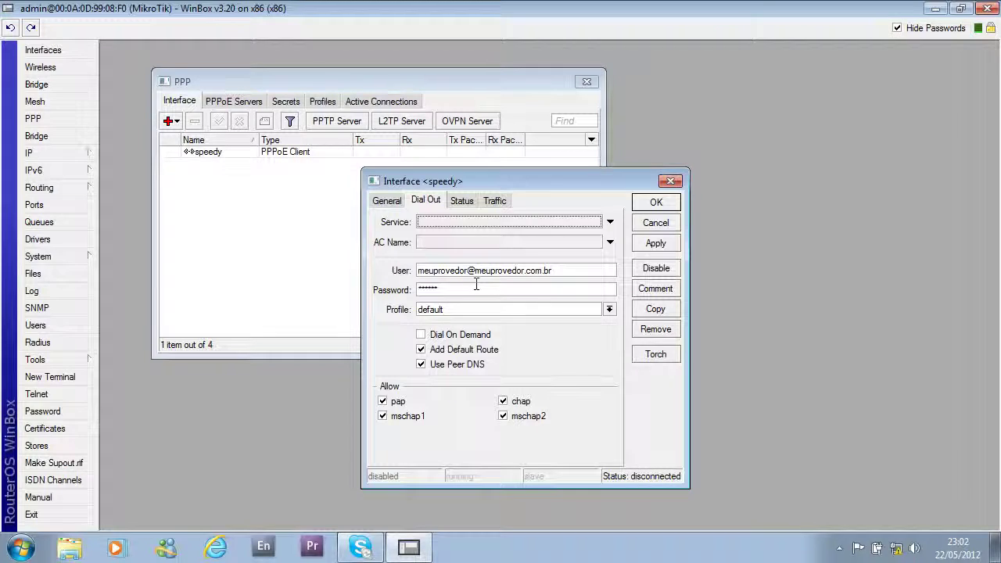
pyautogui.moveTo(552, 270); pyautogui.dragTo(396, 271)
pyautogui.moveTo(481, 286); pyautogui.dragTo(402, 289)
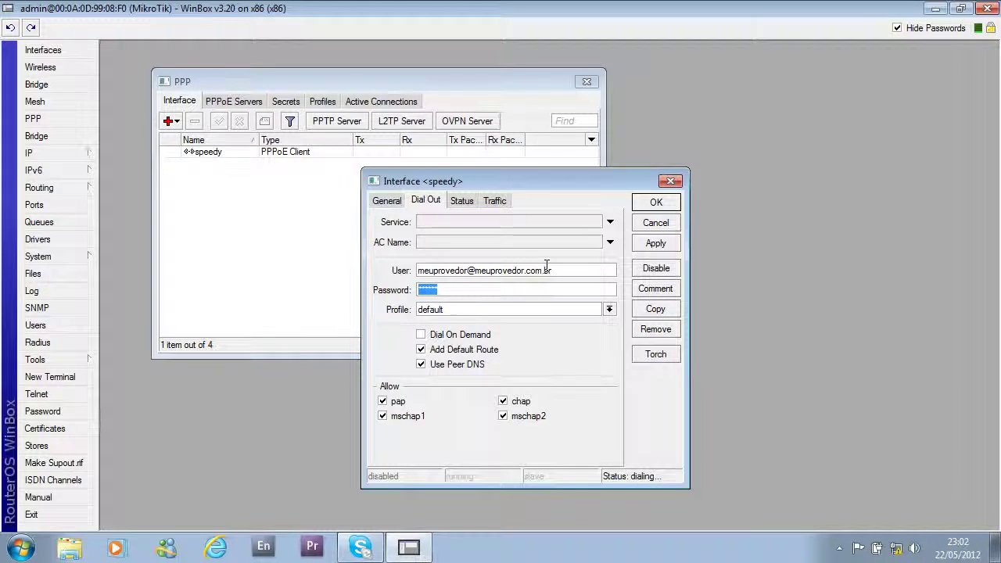
# - Confirm speedy's settings with OK, then select the speedy row and remove it
pyautogui.click(656, 203)
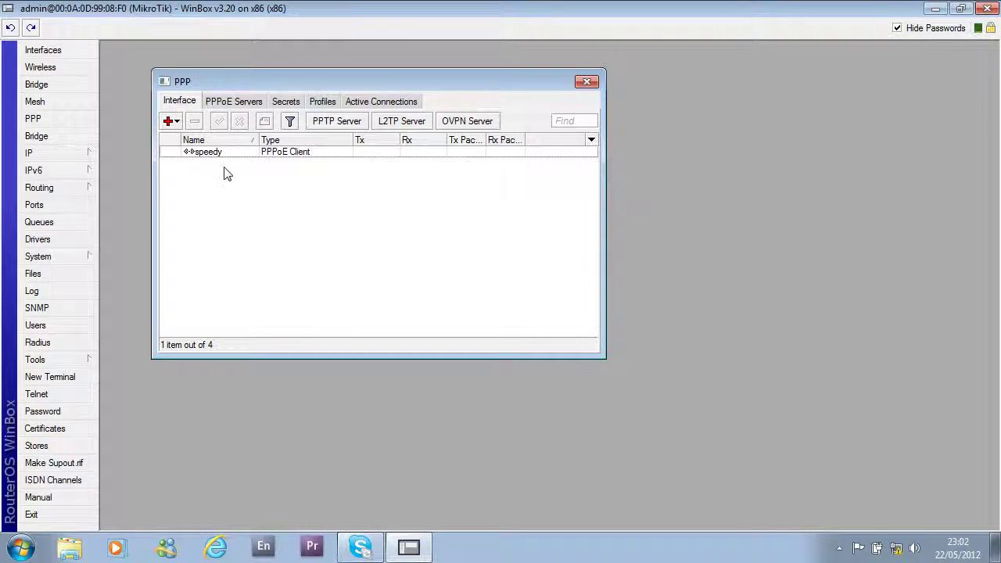
pyautogui.click(219, 157)
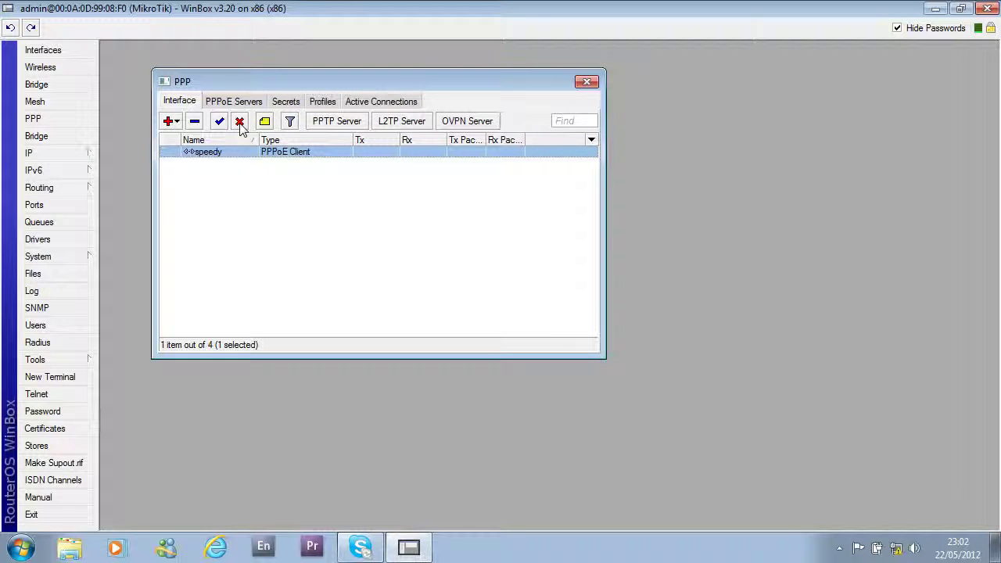
pyautogui.click(229, 218)
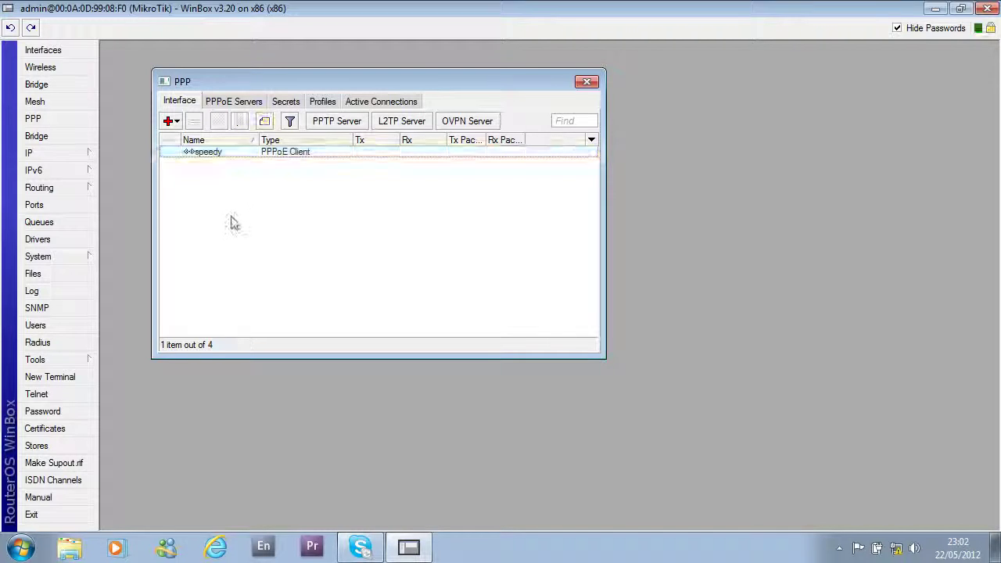
pyautogui.click(220, 156)
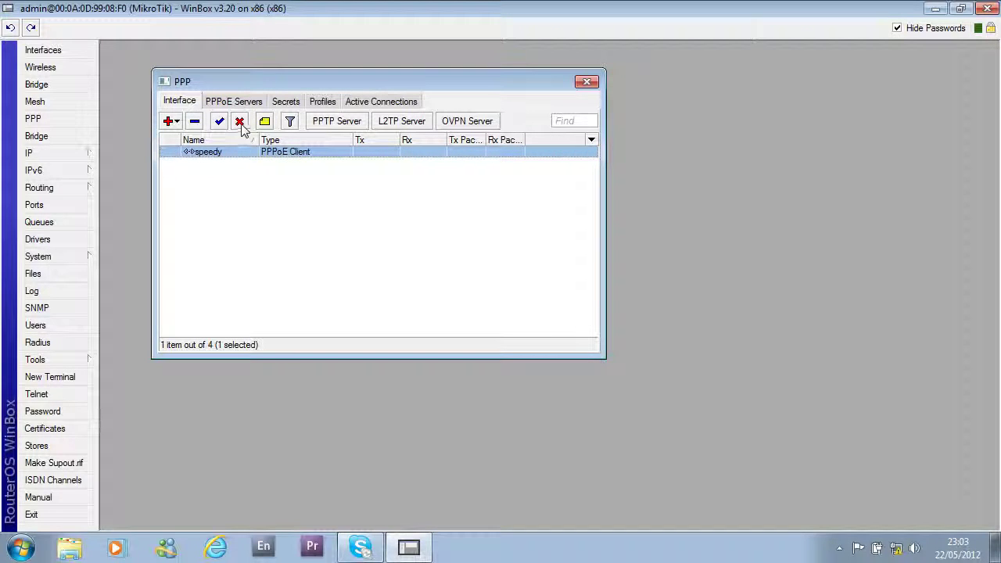
pyautogui.click(195, 125)
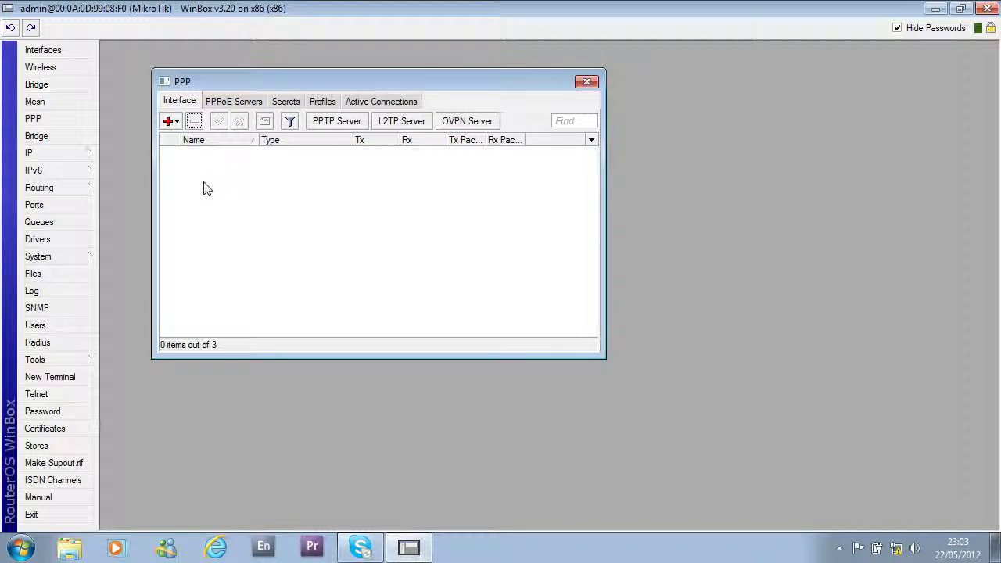
# - Add a pppoe-out1 PPPoE client with Use Peer DNS, a username and dial interface, and save it
pyautogui.click(170, 121)
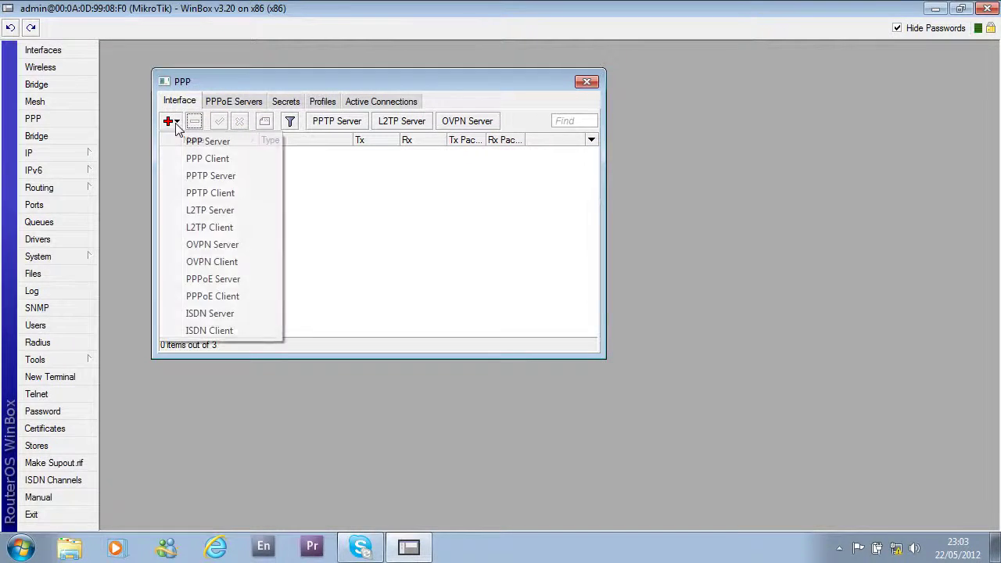
pyautogui.click(222, 298)
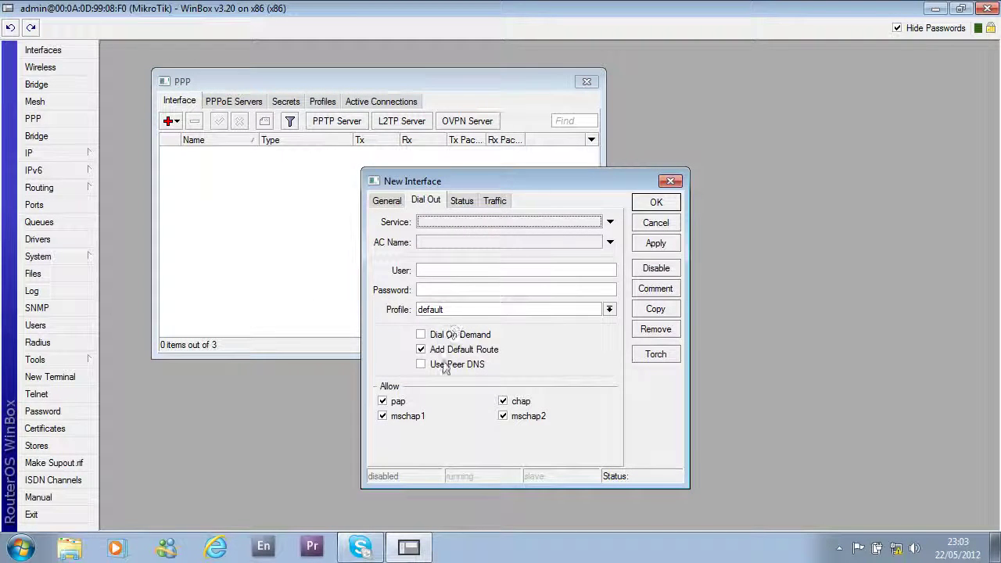
pyautogui.click(435, 365)
pyautogui.click(450, 268)
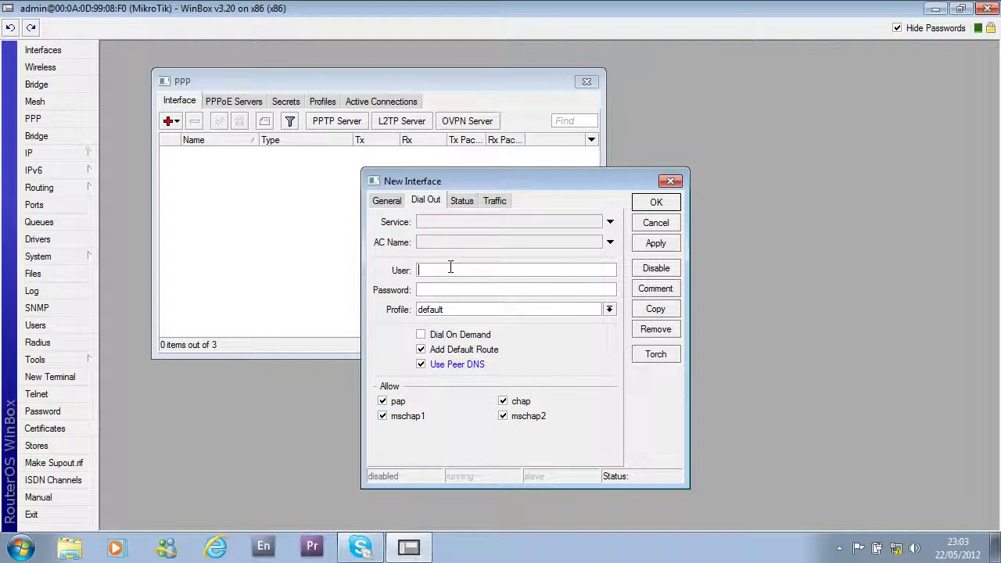
pyautogui.write('ffafa')
pyautogui.press('Tab')
pyautogui.click(386, 201)
pyautogui.click(440, 328)
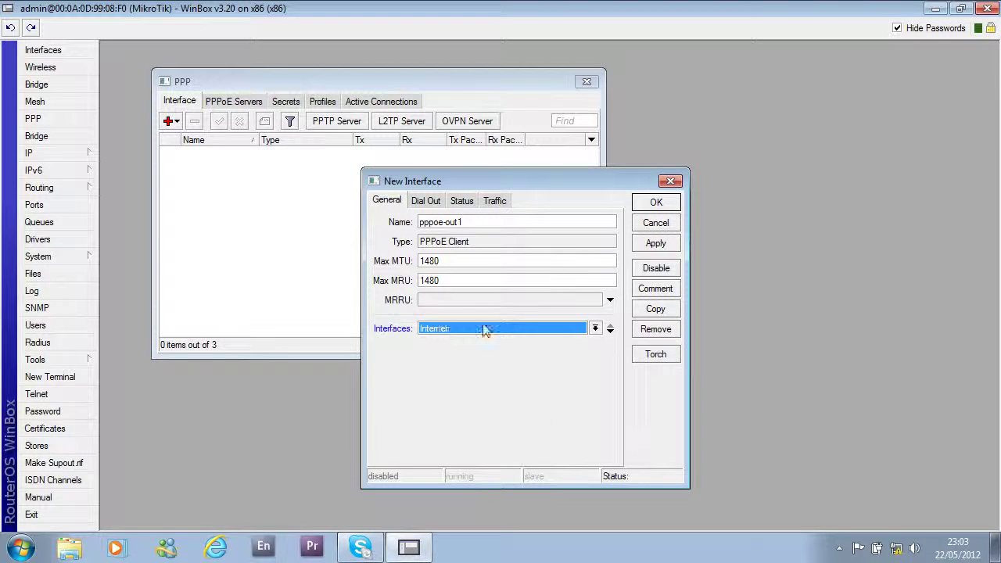
pyautogui.click(657, 204)
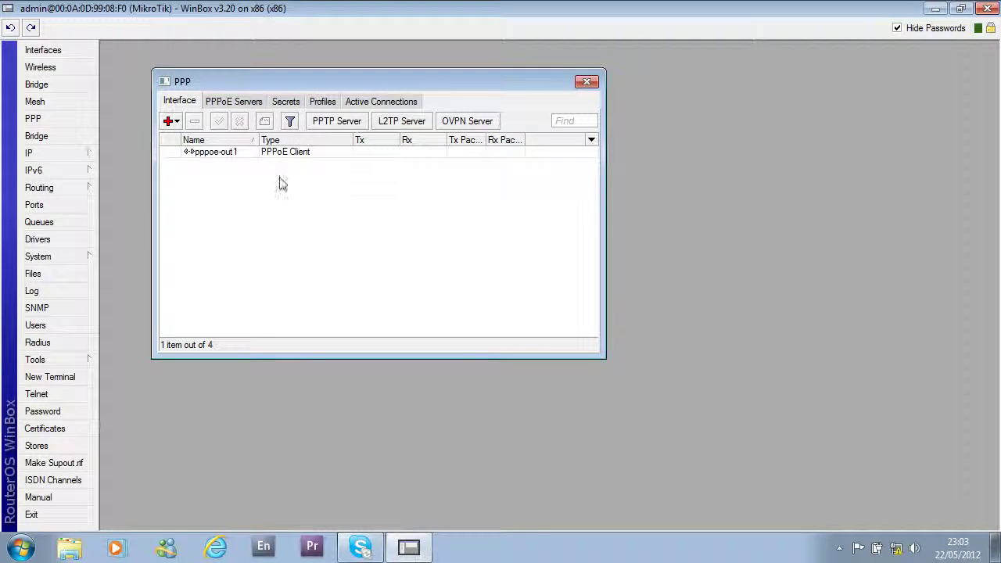
# - Disable, re-enable and remove pppoe-out1, then close the PPP window and WinBox
pyautogui.click(231, 155)
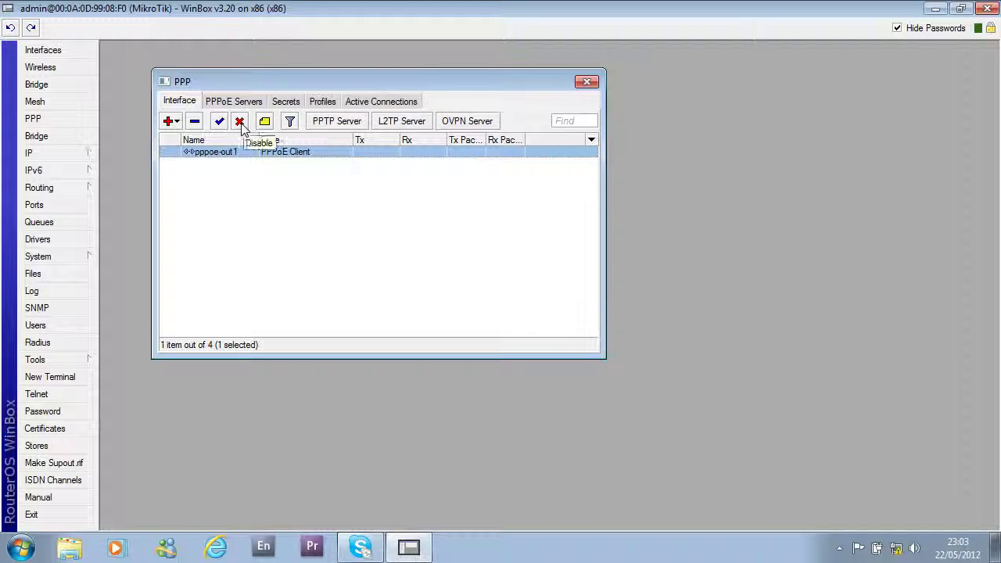
pyautogui.click(240, 123)
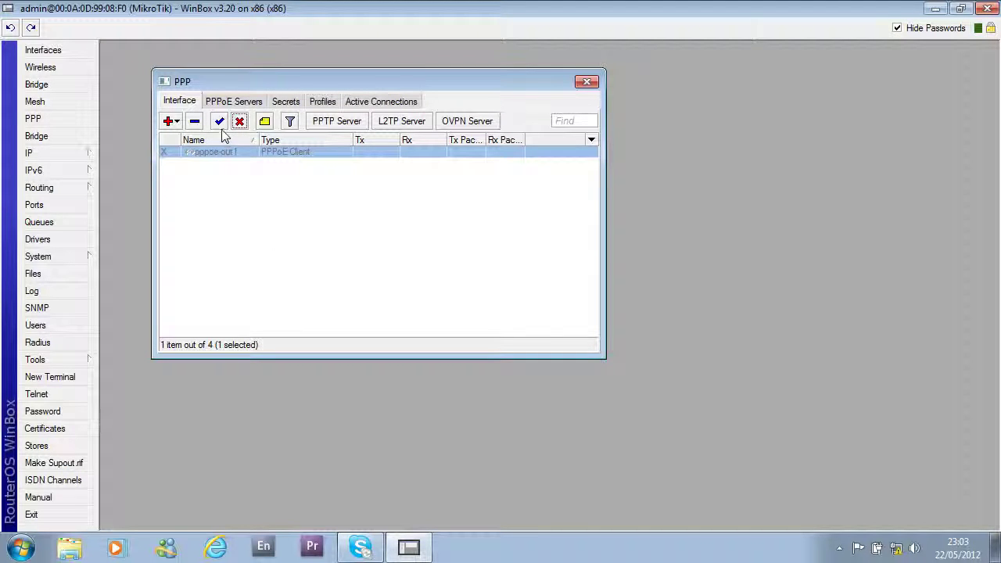
pyautogui.click(220, 124)
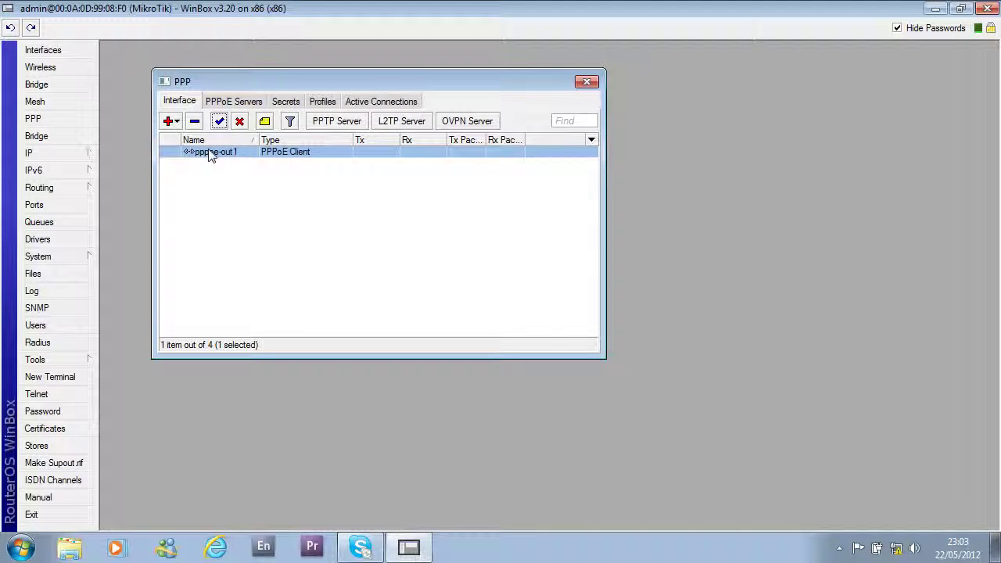
pyautogui.click(195, 122)
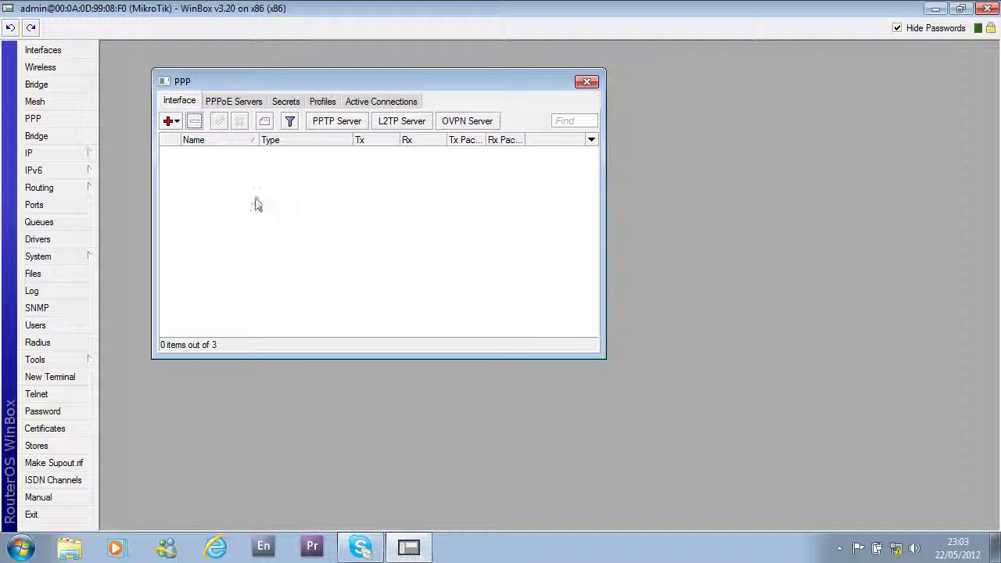
pyautogui.click(588, 83)
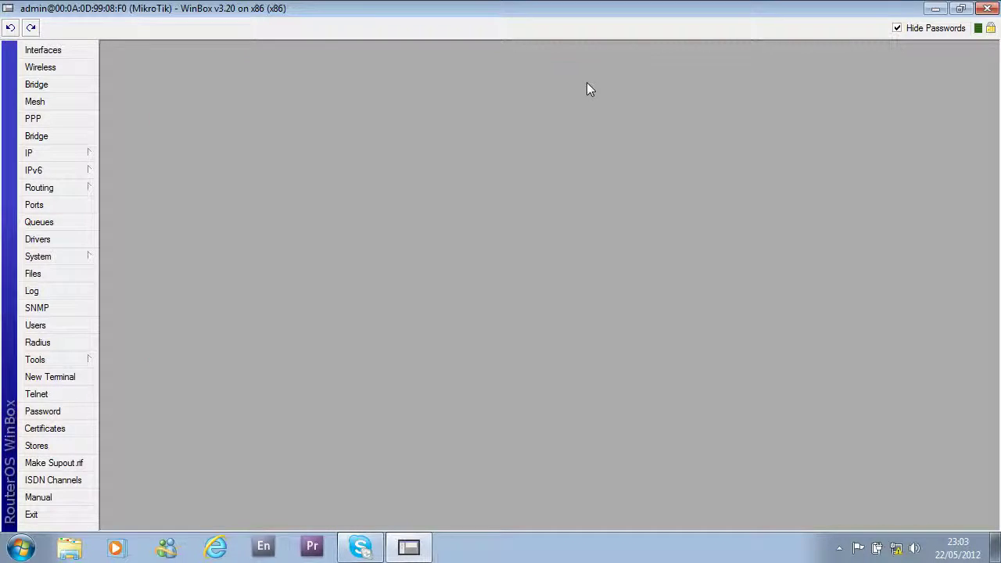
pyautogui.click(984, 14)
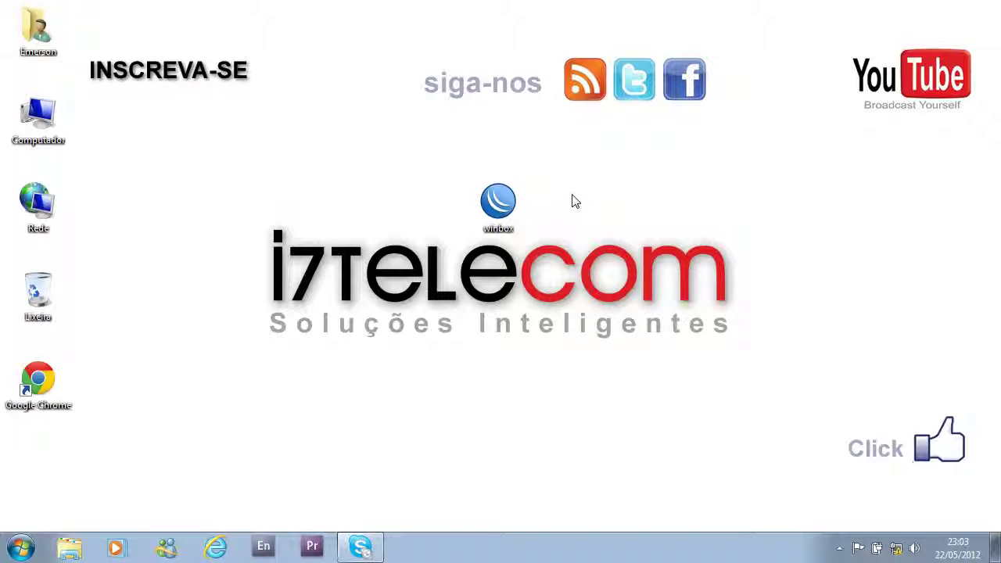